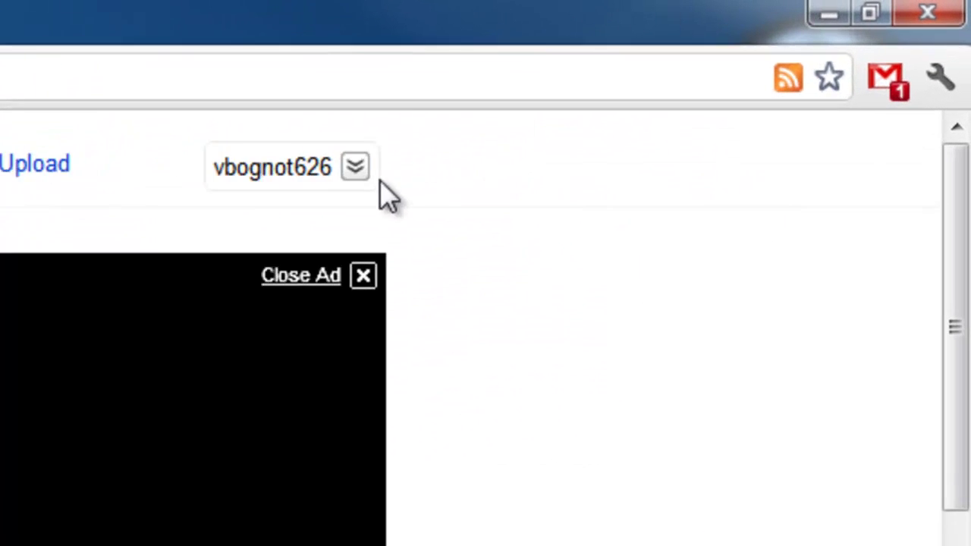
Go to your uploaded videos and open the Western Digital WD Elements 1TB video in the editor
left_click(748, 58)
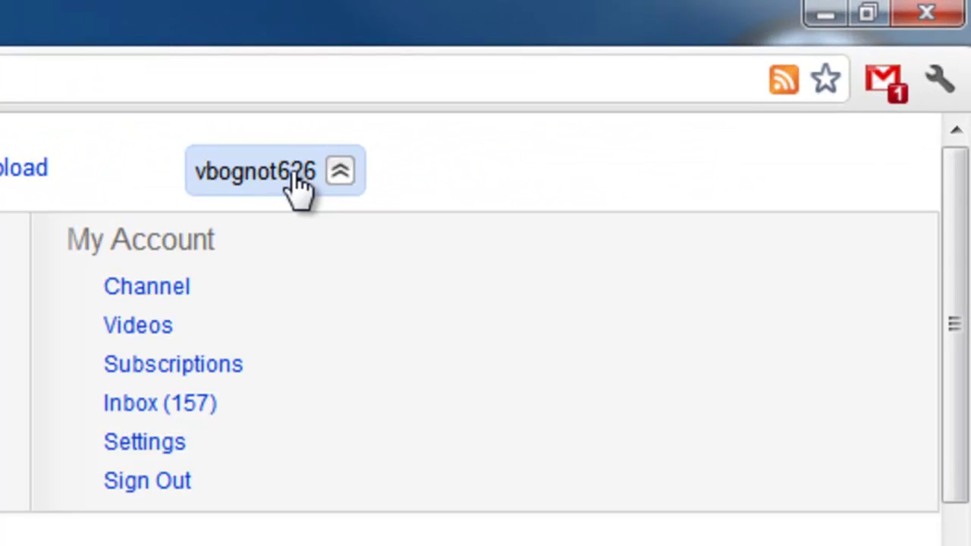
left_click(167, 327)
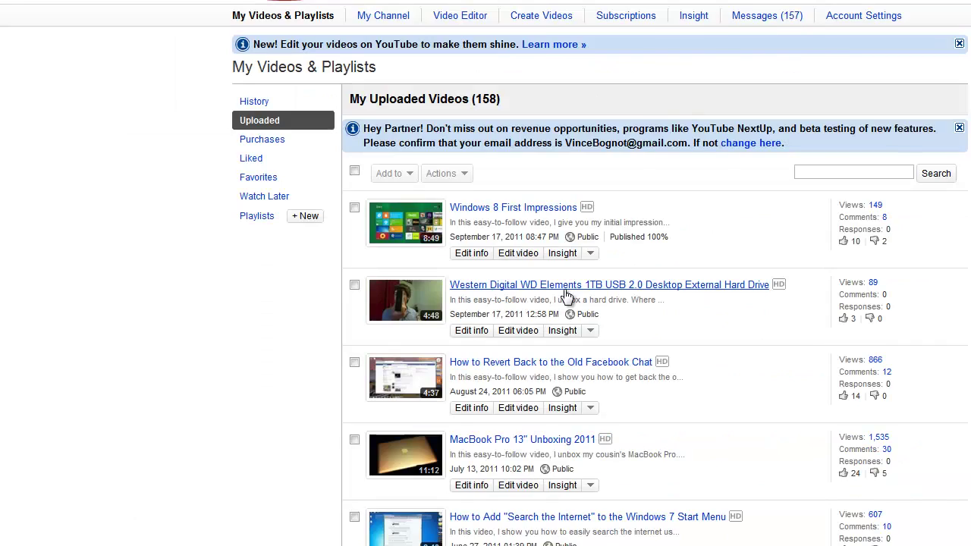
left_click(565, 296)
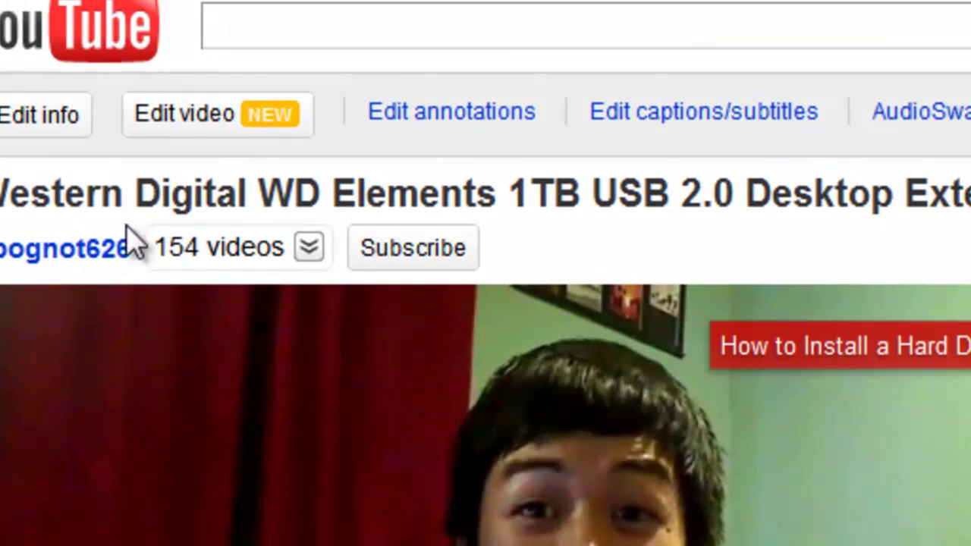
left_click(242, 124)
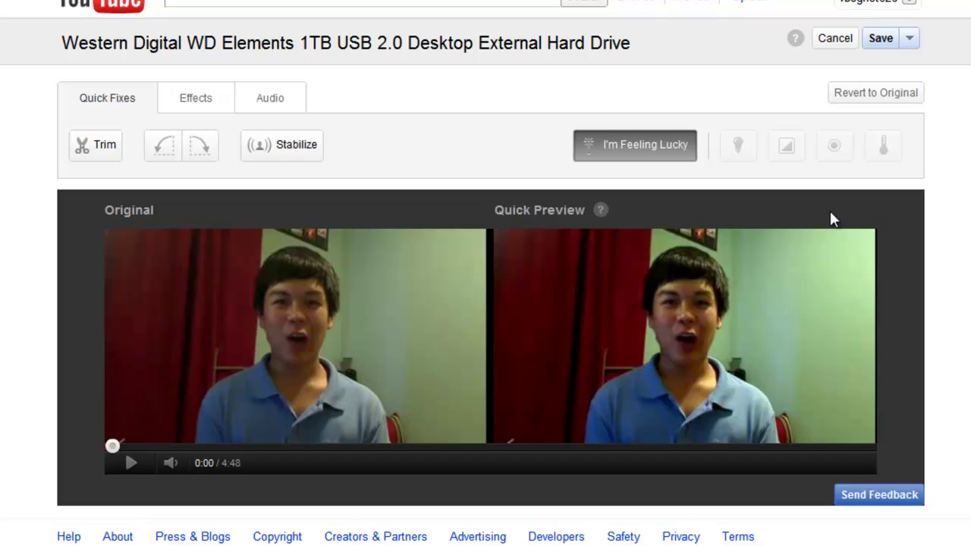
Apply I'm Feeling Lucky, then trim the ending to 4:17.73 while keeping the start at 0:00
left_click(651, 152)
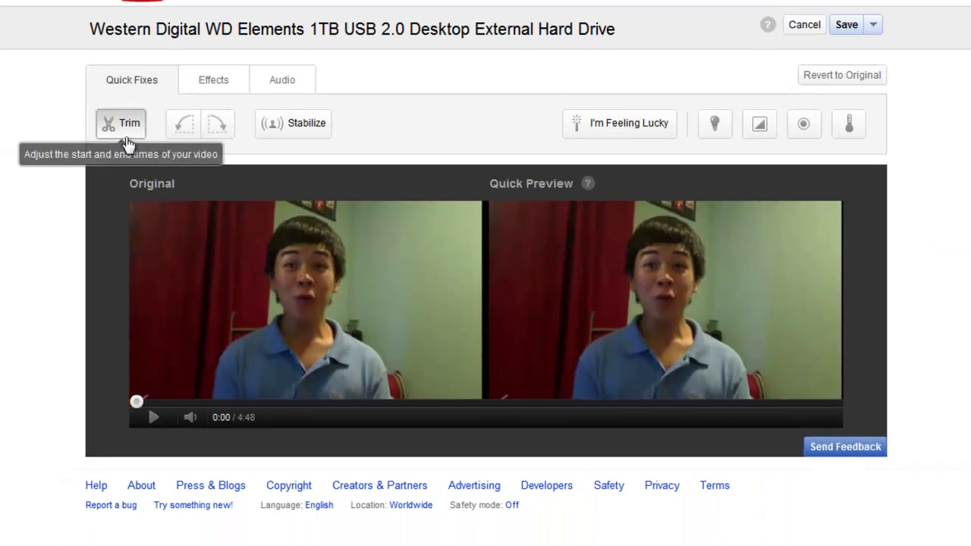
left_click(95, 144)
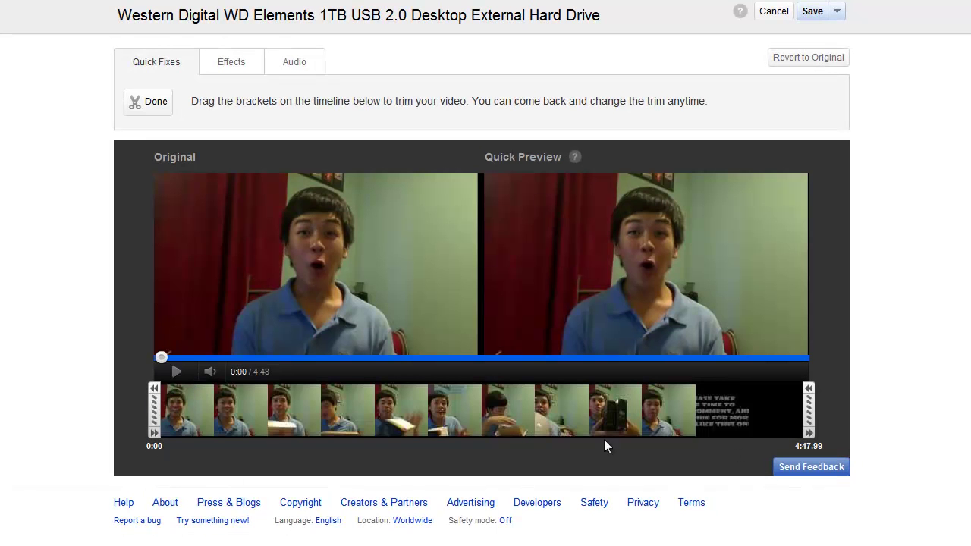
mouse_move(154, 409)
left_mouse_down()
mouse_move(503, 410)
mouse_move(113, 412)
mouse_move(166, 410)
left_mouse_up()
left_click(808, 410)
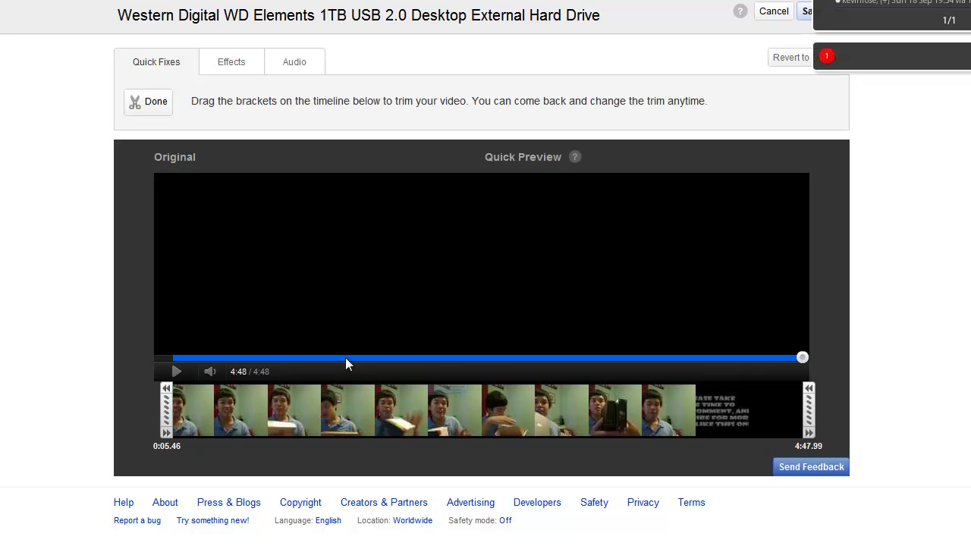
left_click_drag(161, 413, 154, 413)
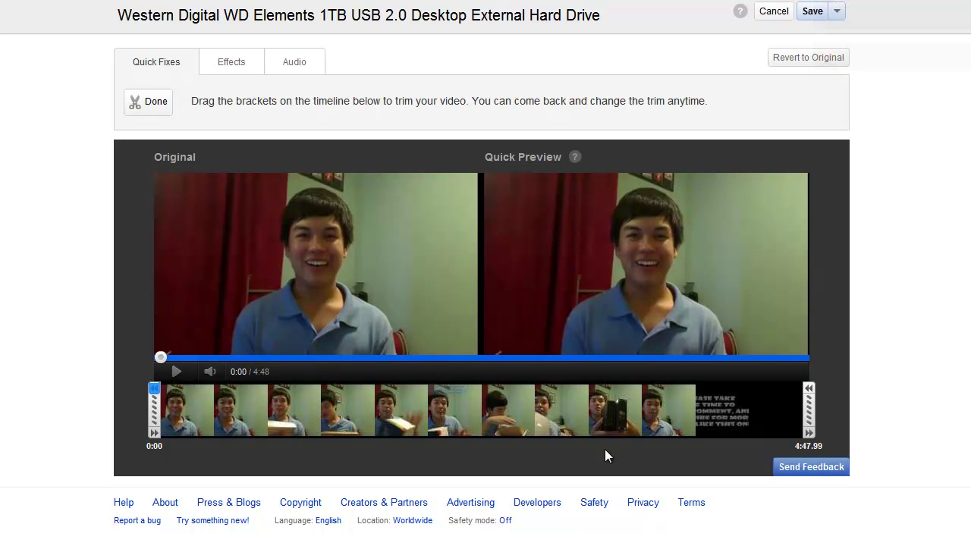
left_click_drag(809, 408, 741, 410)
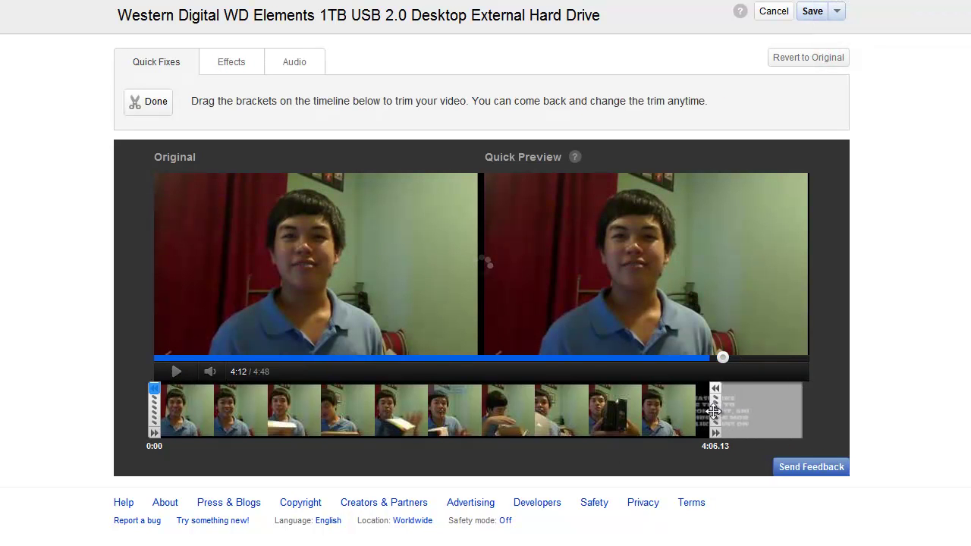
left_click(171, 374)
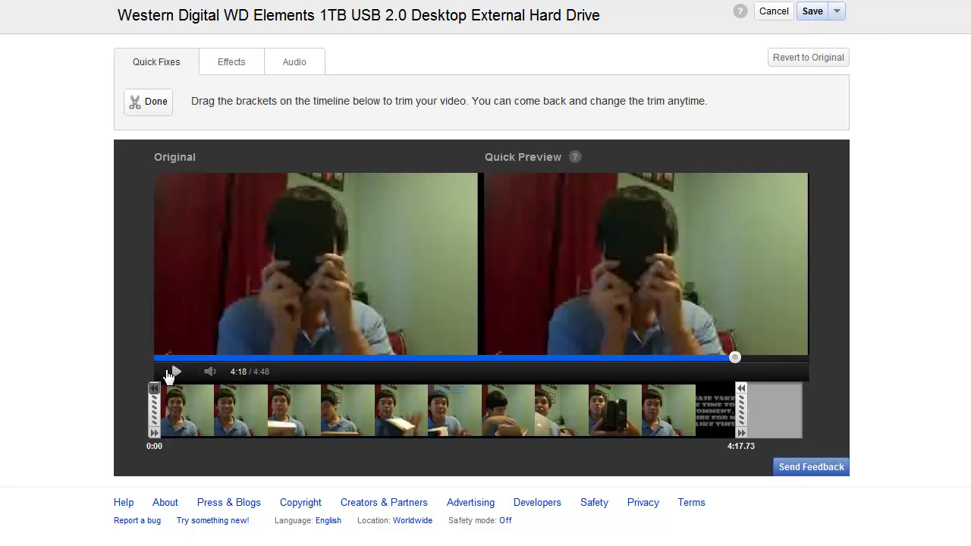
left_click(141, 102)
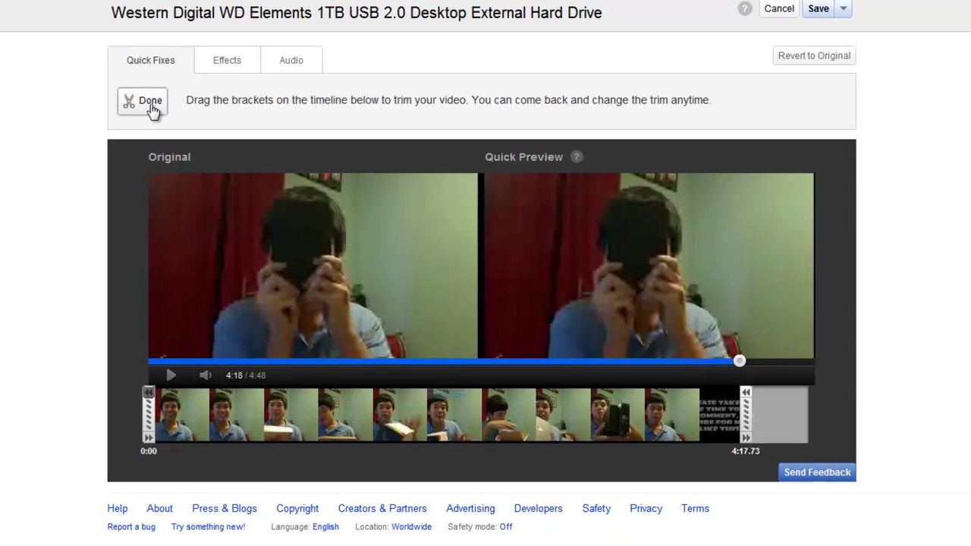
Confirm the trim and check the ending of the trimmed 4:18 video
left_click(754, 358)
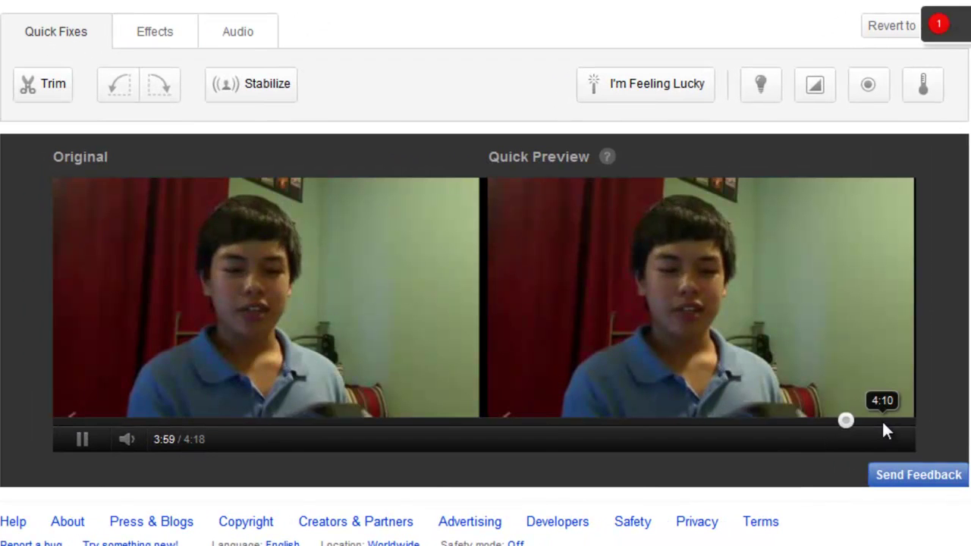
left_click(883, 422)
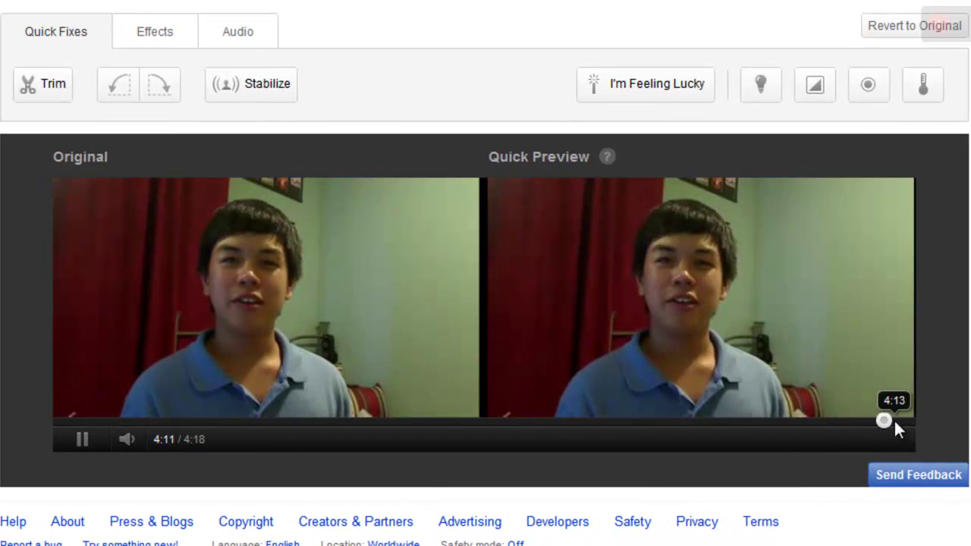
left_click(903, 422)
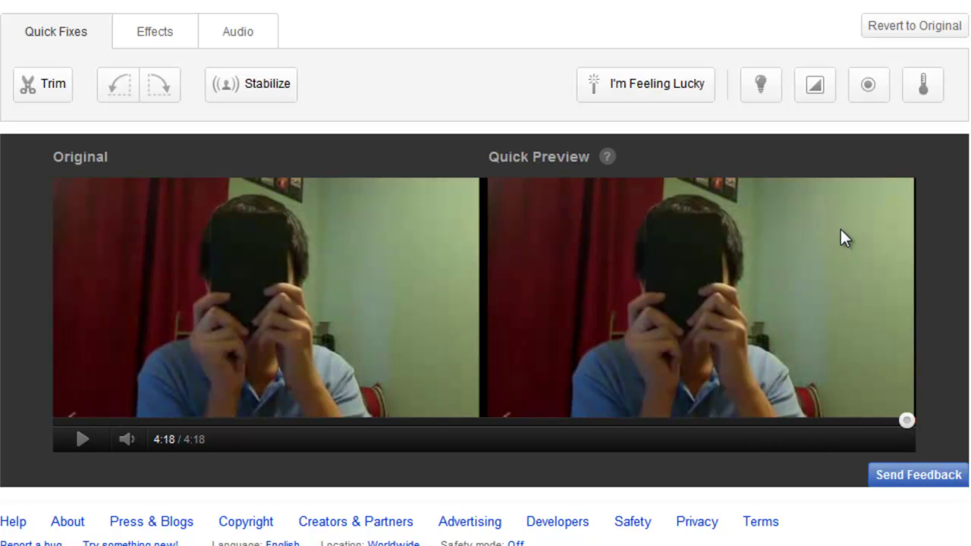
Test a 90° clockwise rotation, then rotate the video back upright
left_click(151, 88)
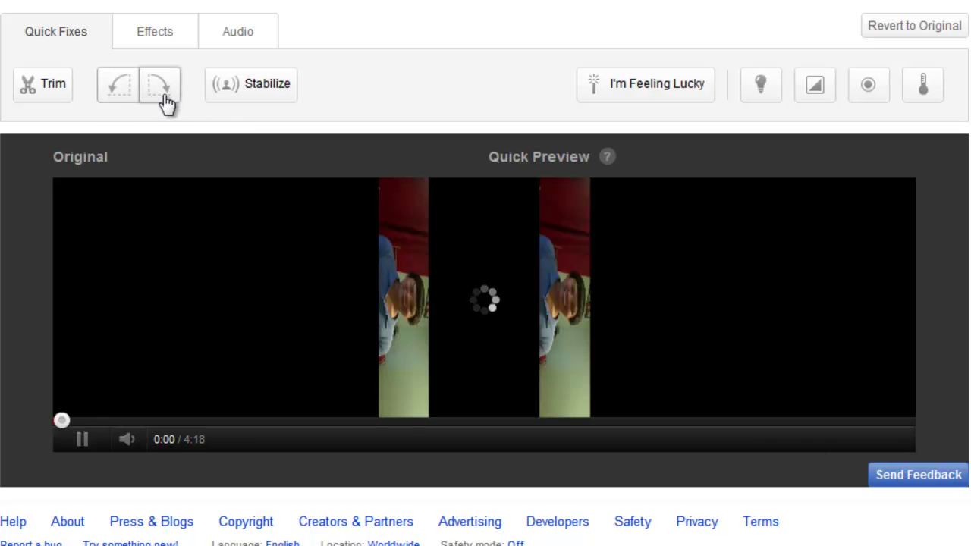
left_click(85, 441)
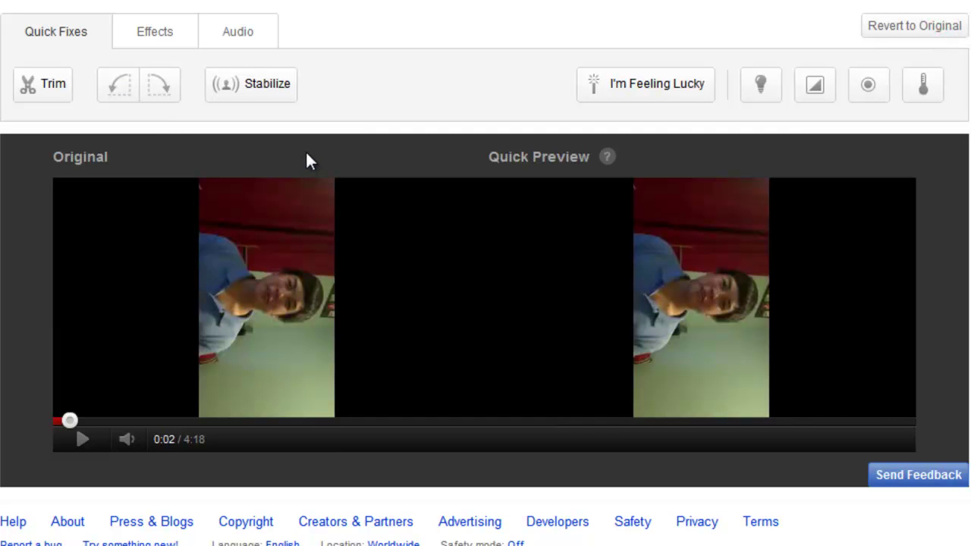
left_click(122, 85)
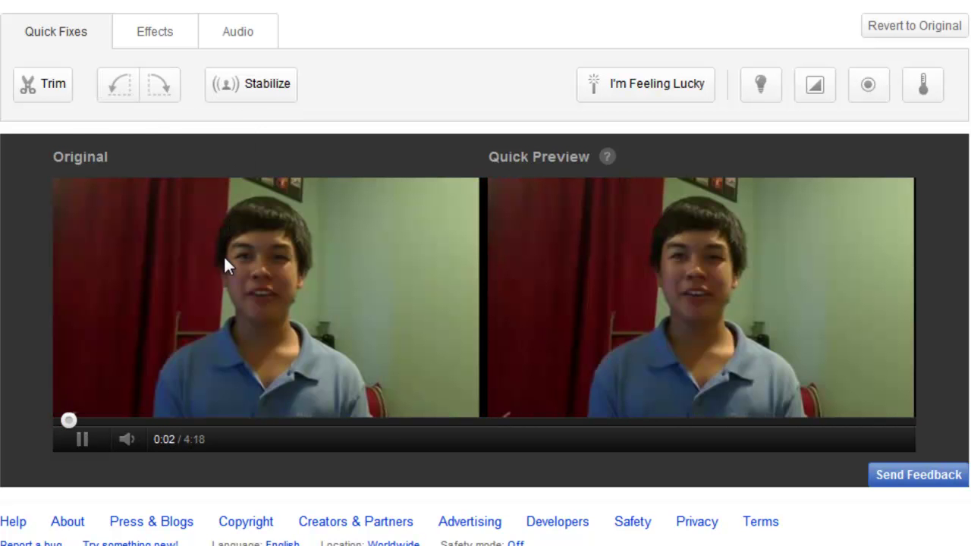
left_click(83, 442)
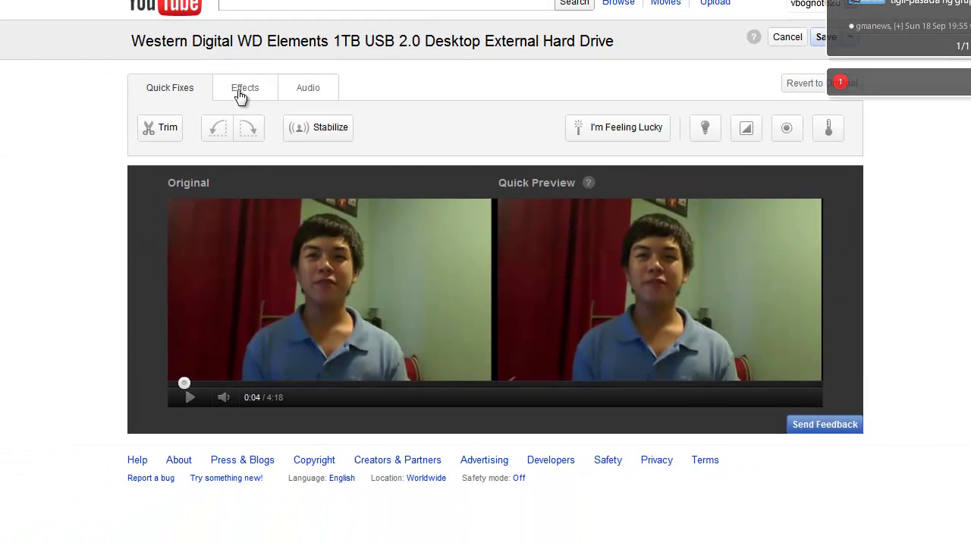
Preview the Black and White, Lomo-ish, Heat Map and Neon Pink effects
left_click(205, 63)
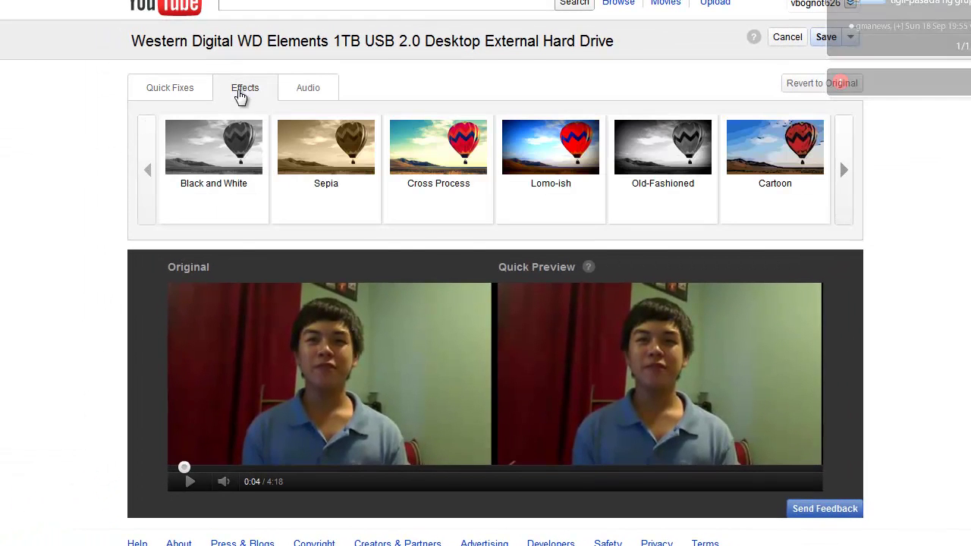
left_click(222, 209)
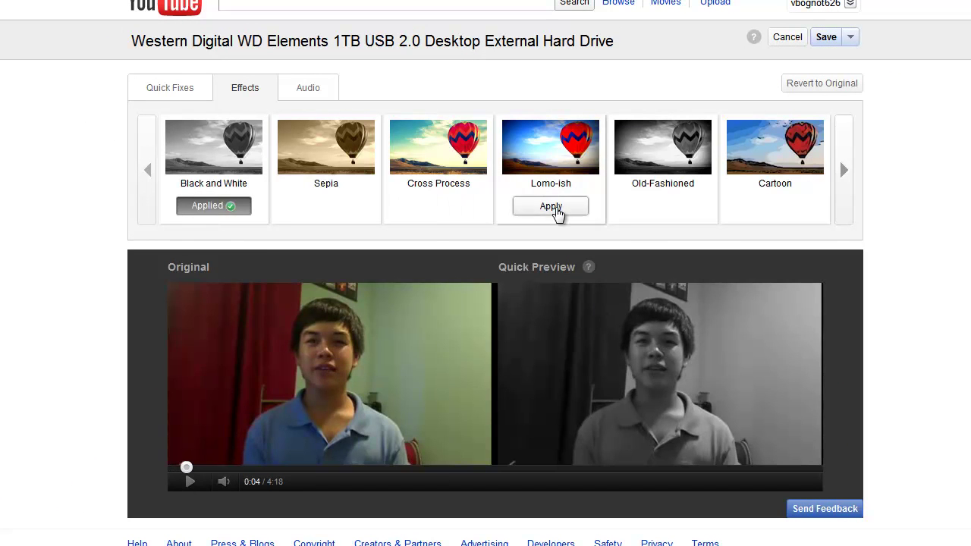
left_click(557, 211)
left_click(851, 204)
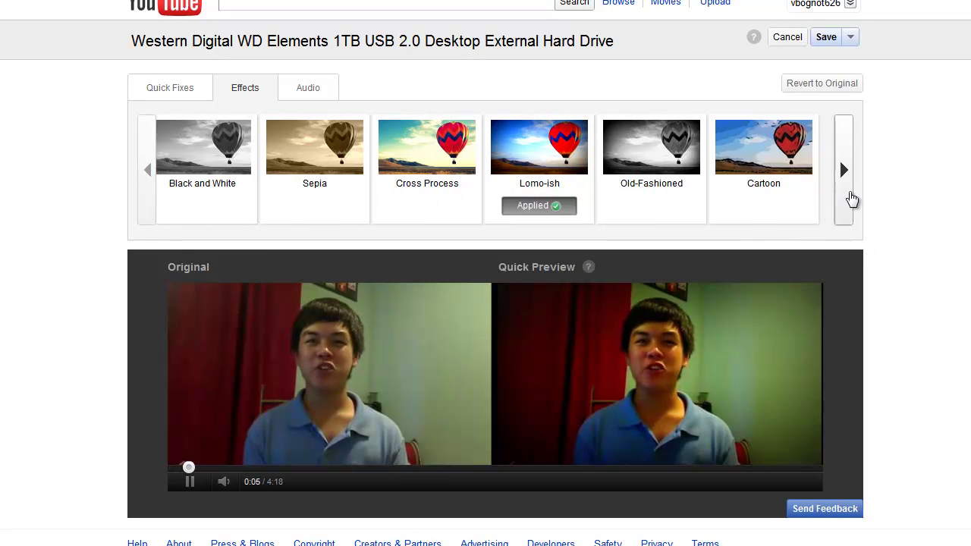
left_click(662, 206)
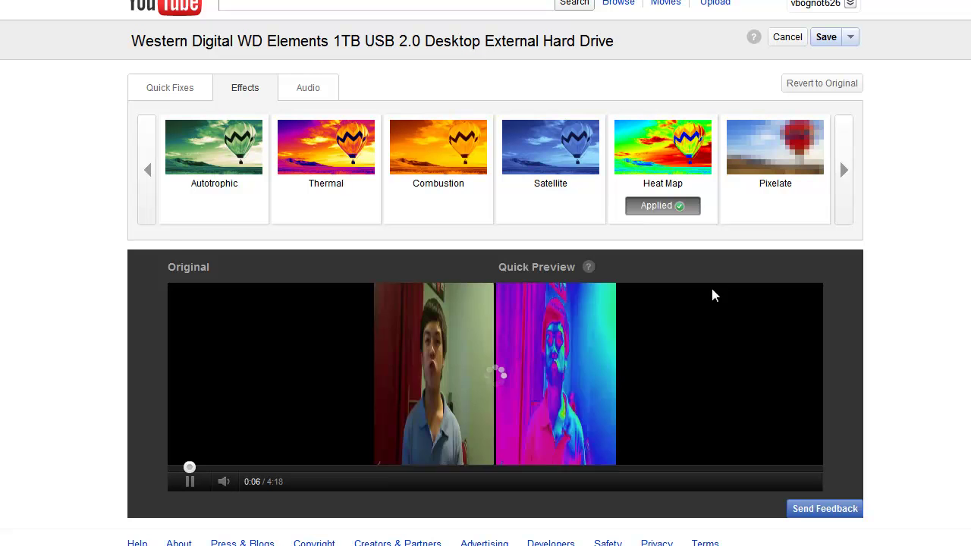
left_click(849, 207)
left_click(328, 206)
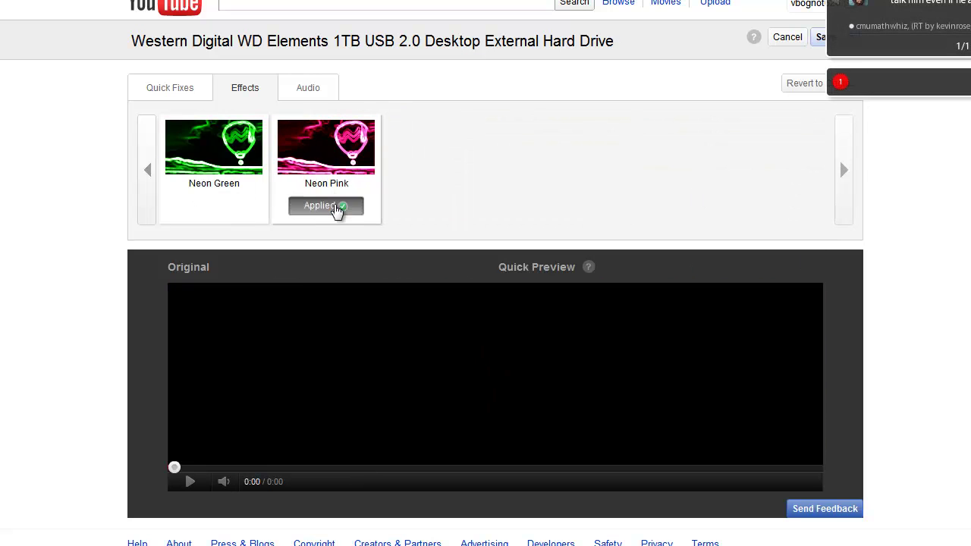
Try Cross Process, then remove it so no effect is kept, and bring up the soundtrack library
mouse_move(182, 201)
left_click(150, 189)
left_click(150, 189)
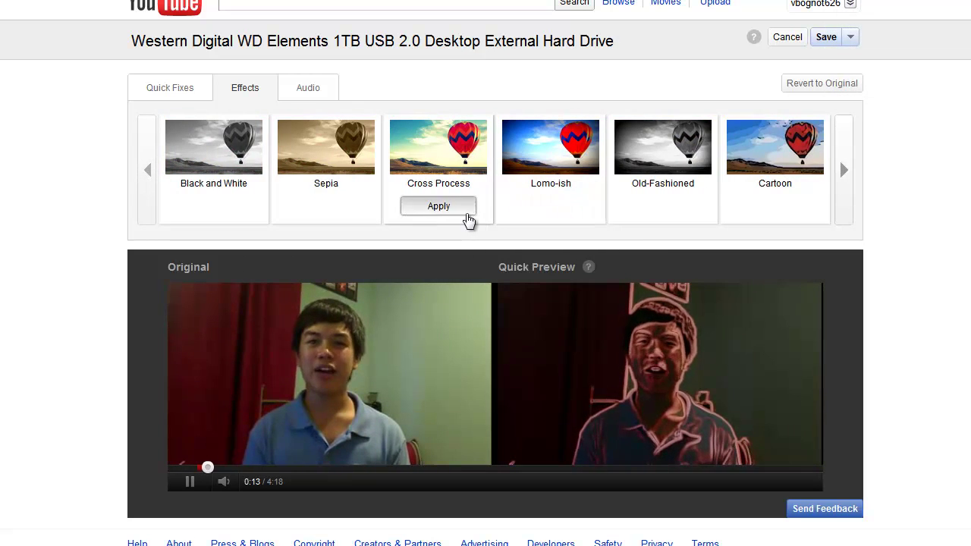
left_click(468, 211)
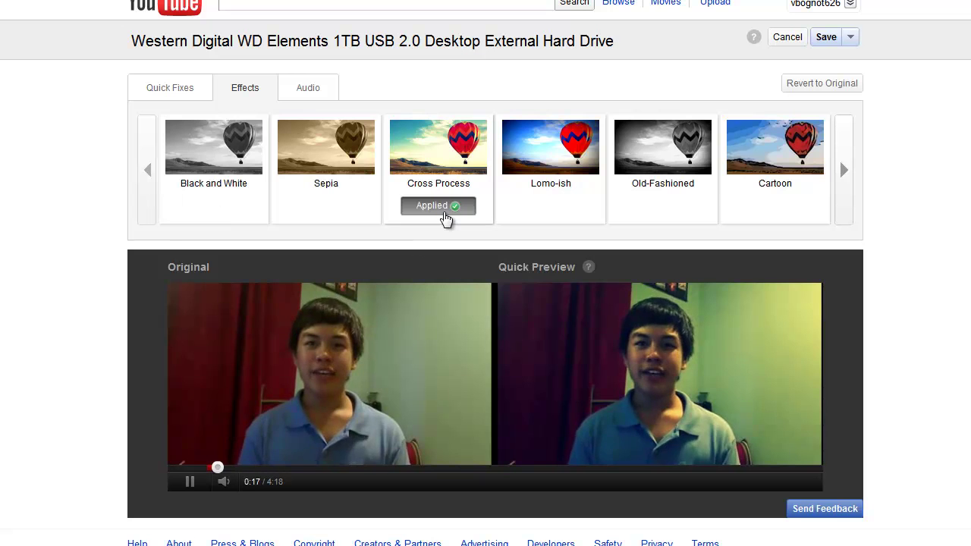
left_click(445, 218)
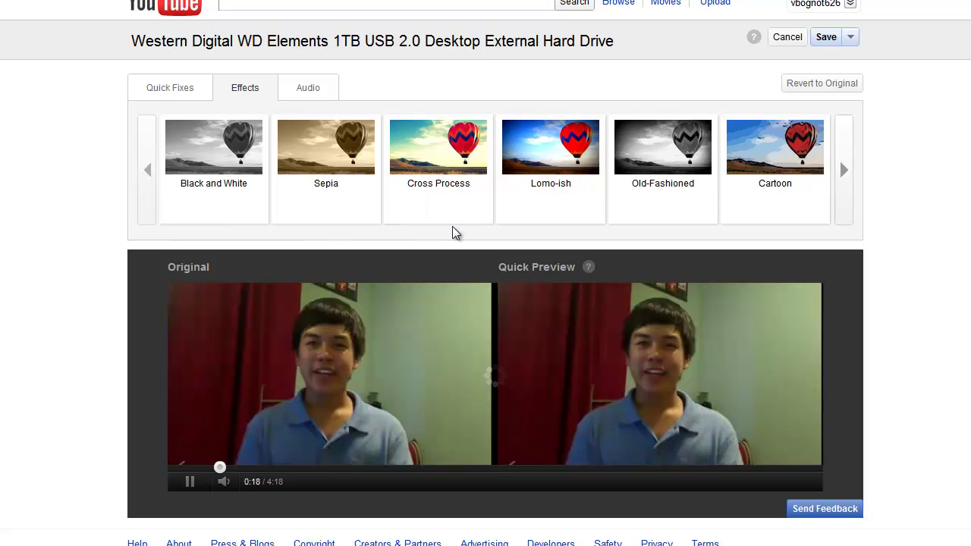
left_click(189, 481)
left_click(311, 90)
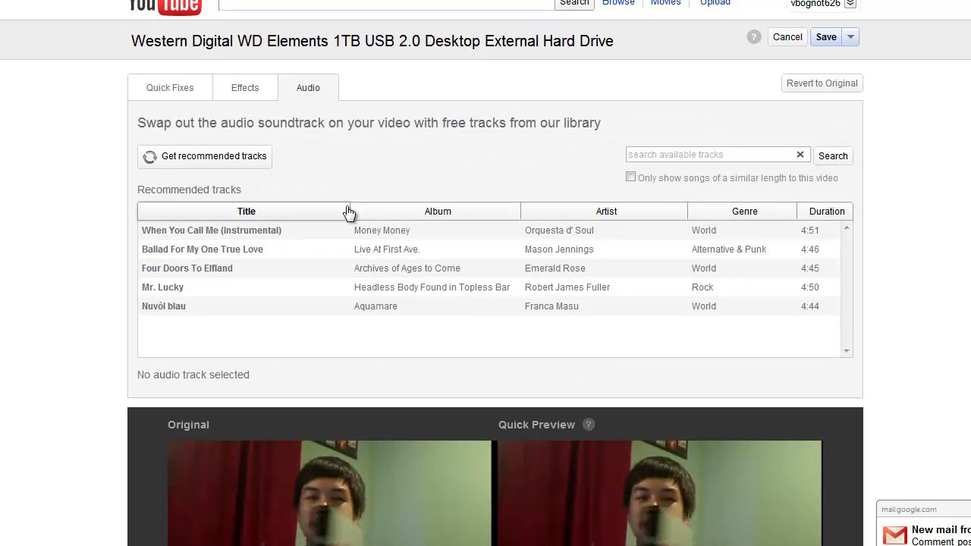
Preview the video with the When You Call Me (Instrumental) soundtrack
left_click(527, 234)
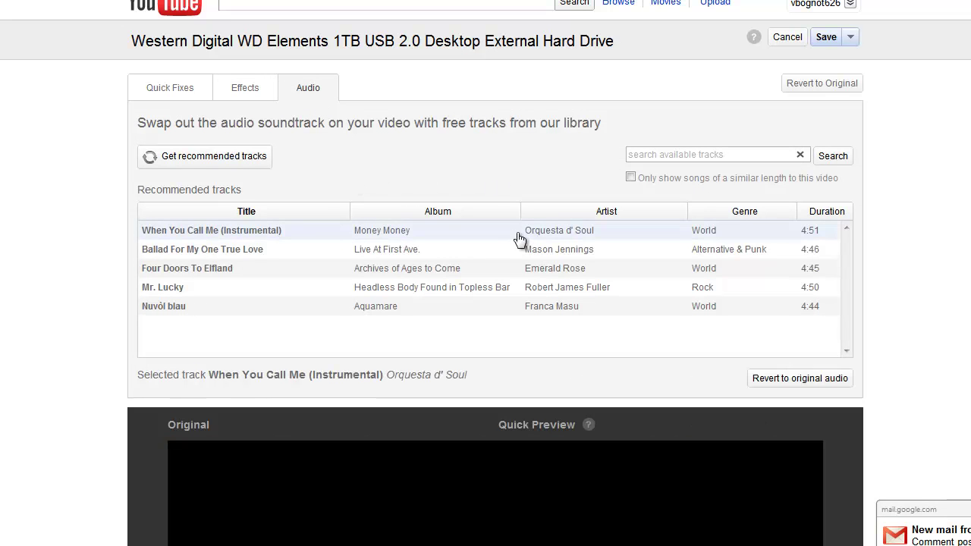
scroll(533, 226, "down", 1)
scroll(535, 224, "down", 1)
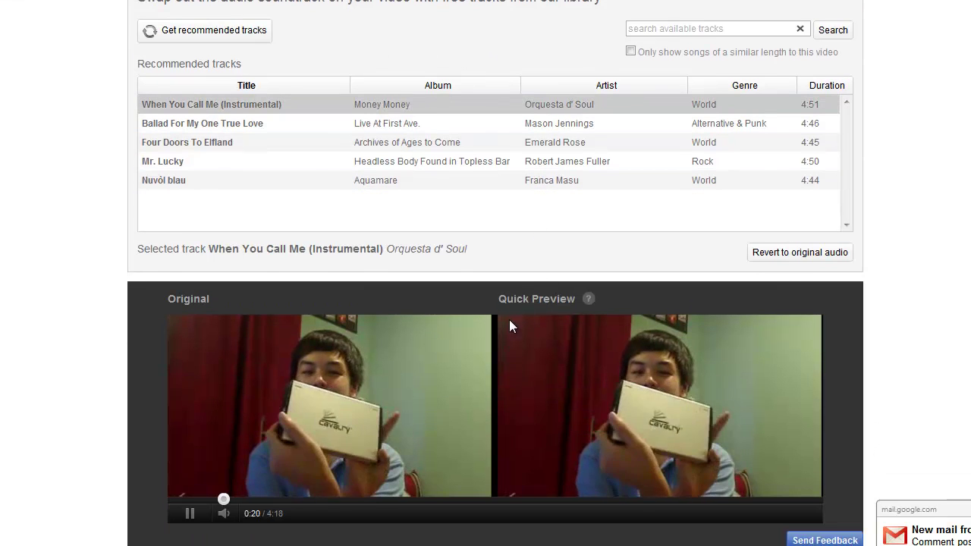
left_click(196, 519)
scroll(574, 304, "up", 2)
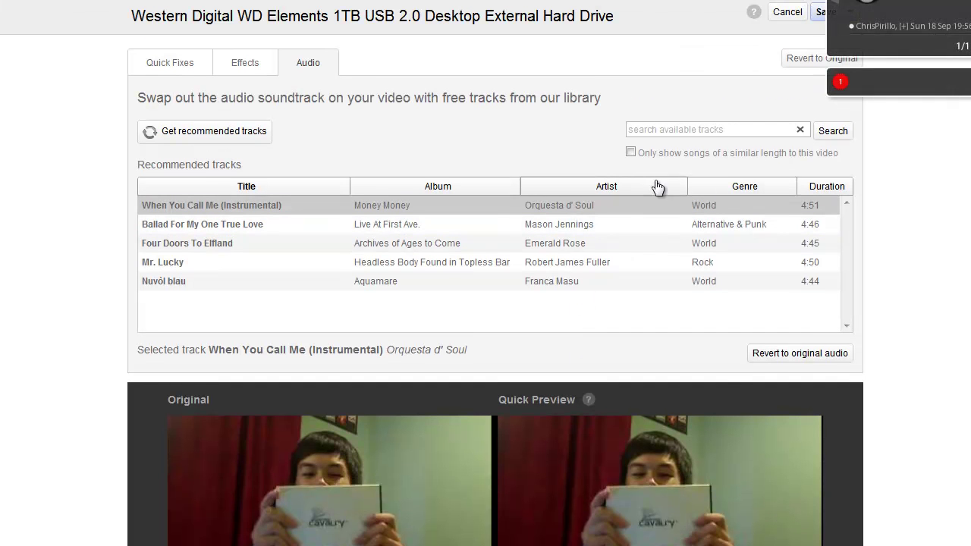
scroll(387, 182, "up", 1)
scroll(241, 419, "down", 3)
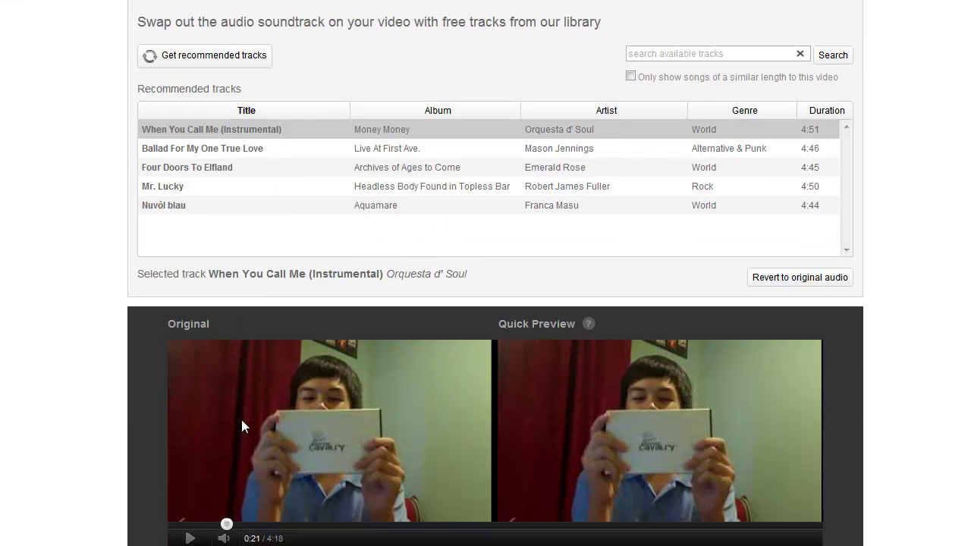
left_click(189, 538)
scroll(373, 292, "up", 3)
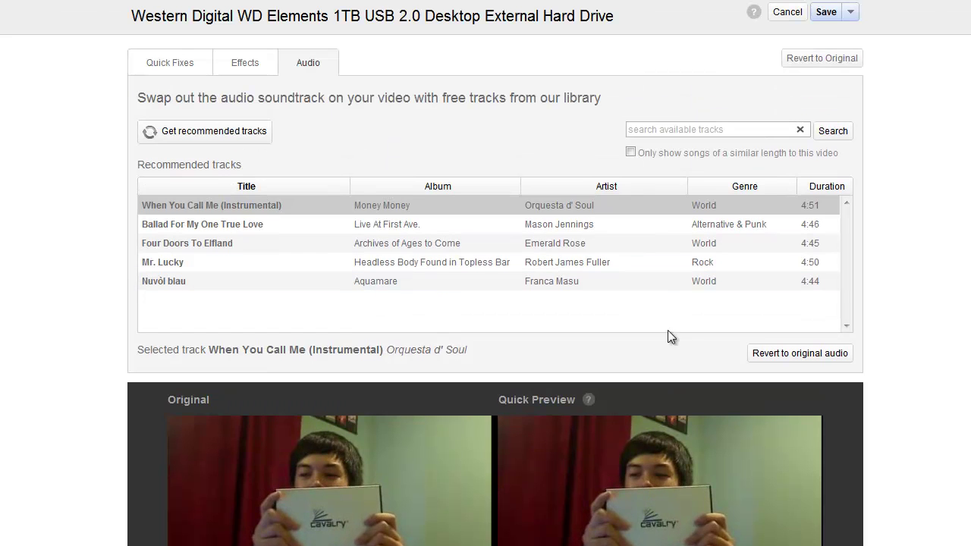
Revert to the original audio and return to Quick Fixes
left_click(790, 354)
scroll(319, 236, "up", 1)
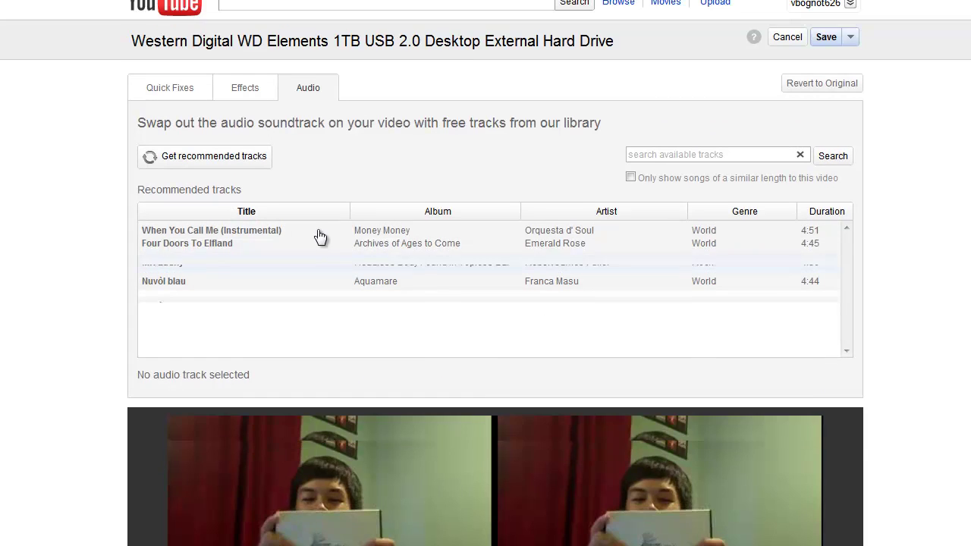
scroll(194, 455, "down", 3)
scroll(199, 529, "down", 1)
left_click(190, 513)
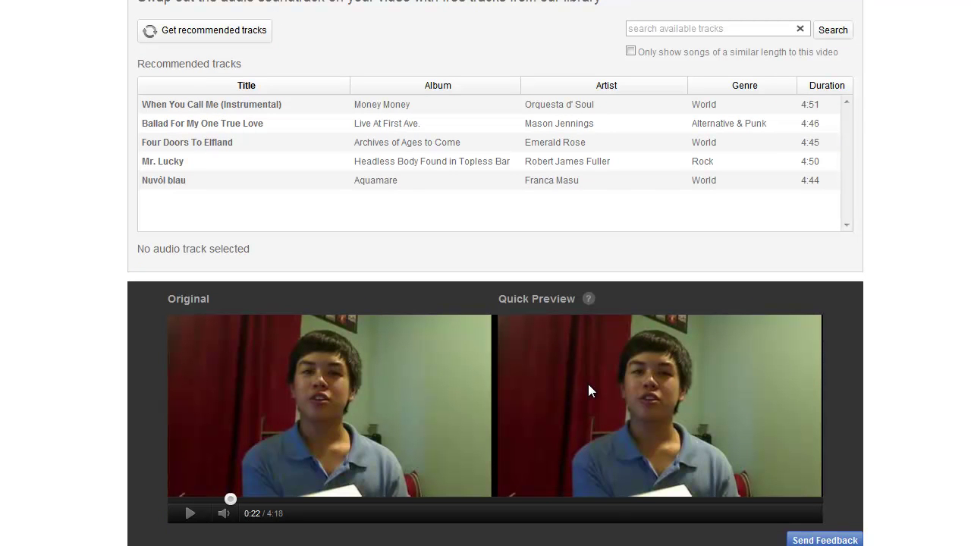
scroll(590, 387, "up", 5)
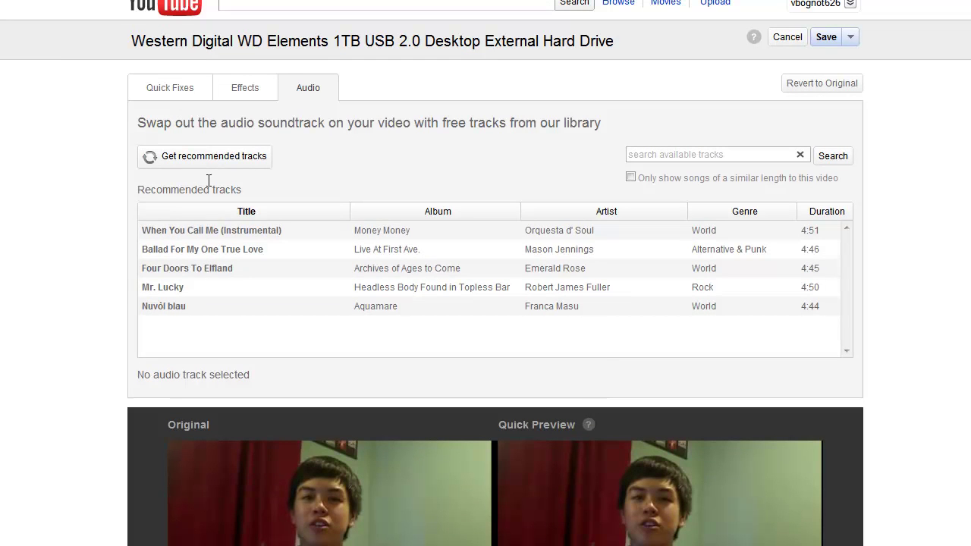
left_click(196, 94)
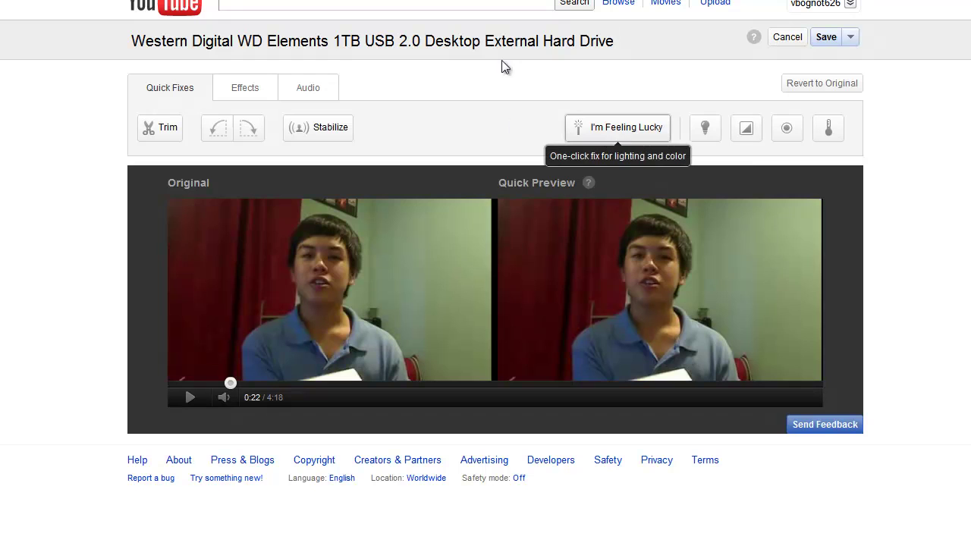
Preview the I'm Feeling Lucky fix, turn it off again, and bring up the Fill Light slider
left_click(658, 144)
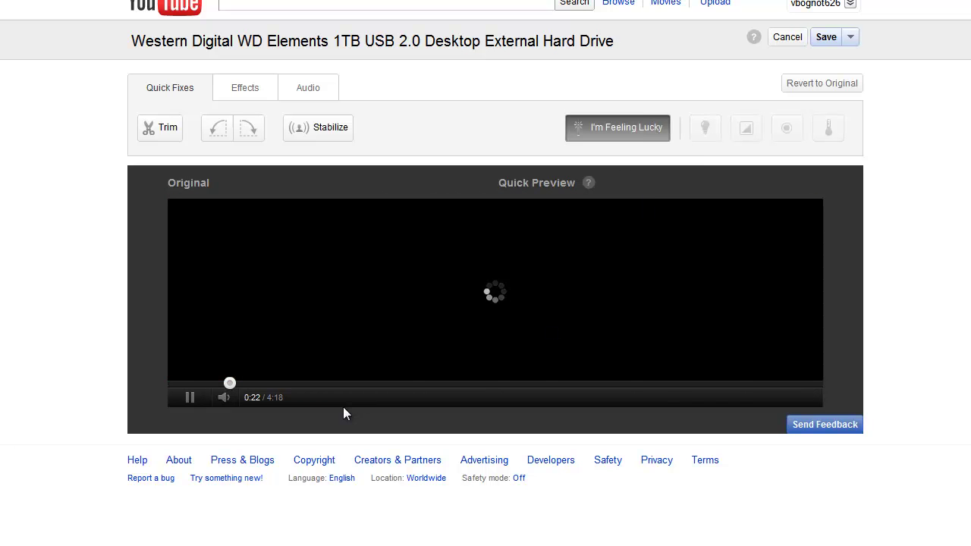
left_click(190, 397)
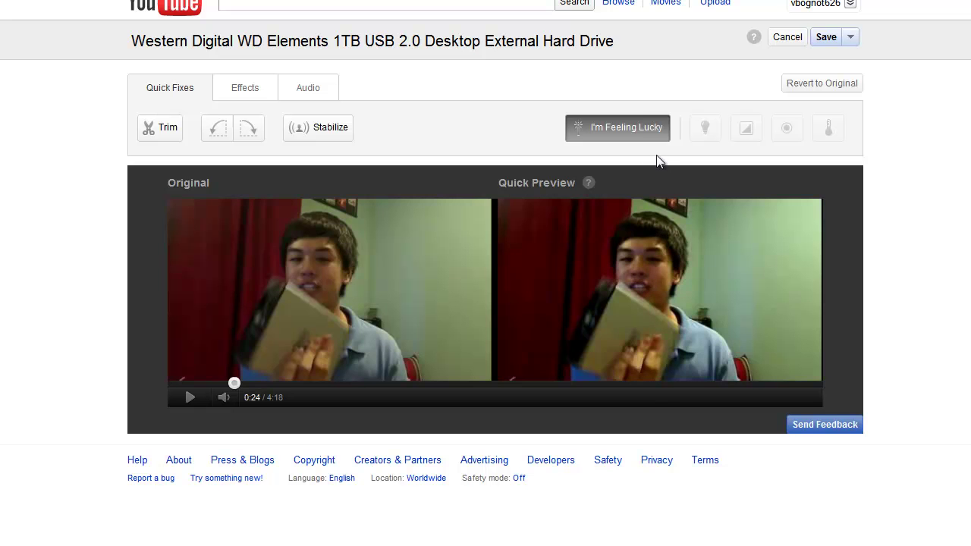
left_click(190, 397)
left_click(190, 397)
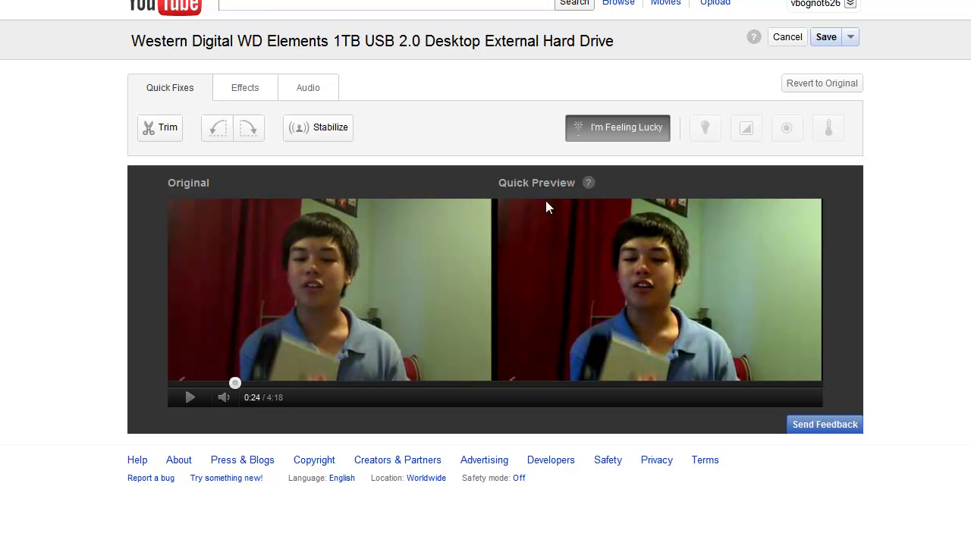
left_click(652, 135)
left_click(657, 137)
left_click(203, 401)
left_click(705, 127)
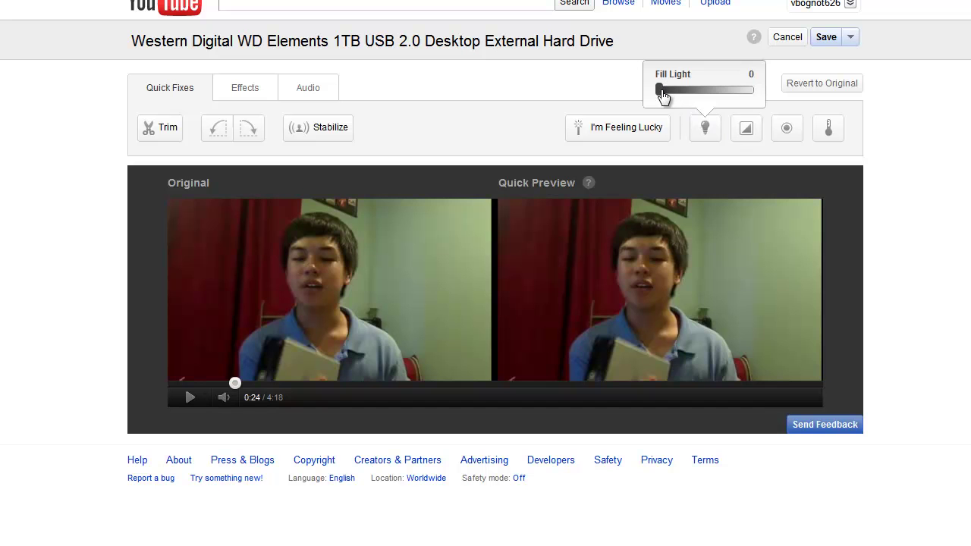
Preview the video with fill light raised to +4, then reset it to 0
mouse_move(705, 128)
left_click_drag(665, 100, 722, 96)
mouse_move(227, 410)
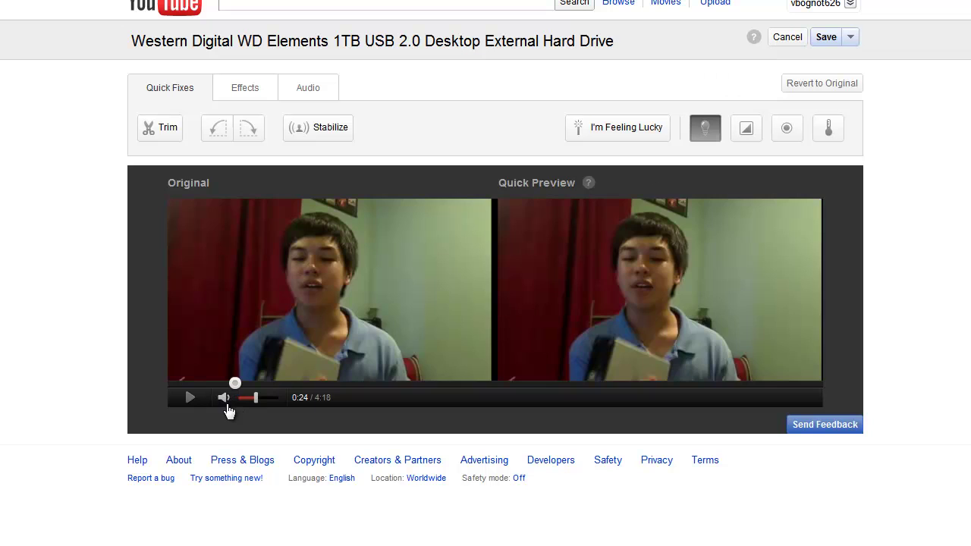
left_click(199, 406)
left_click(196, 402)
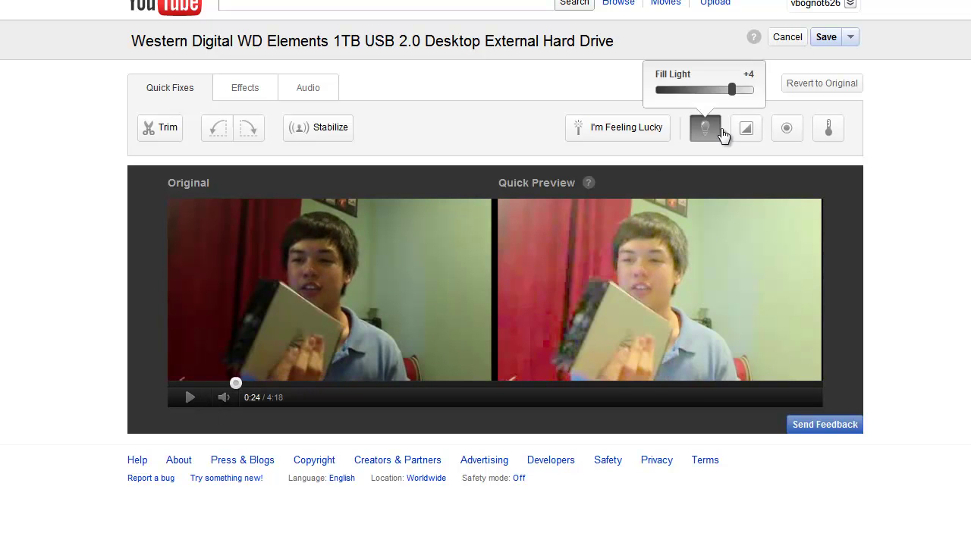
left_click(722, 134)
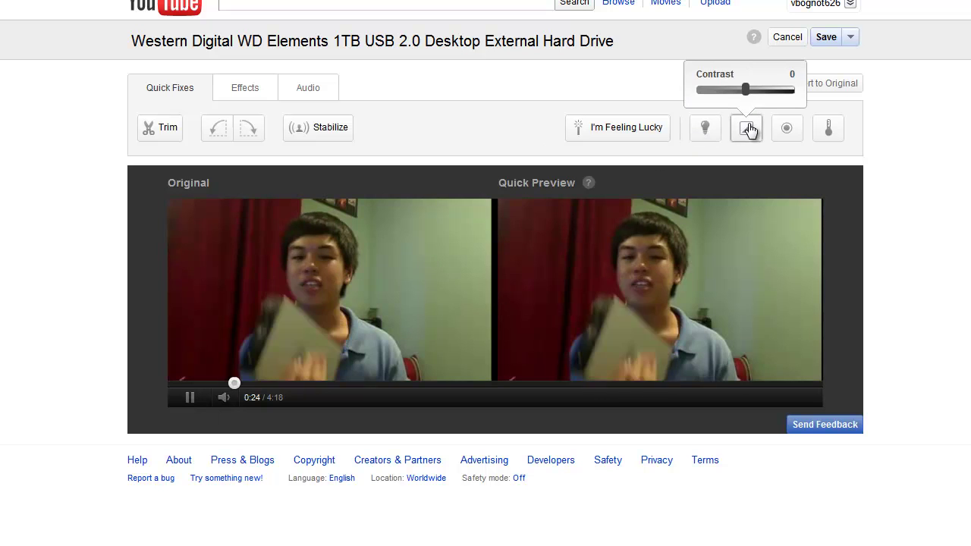
Preview contrast at +3, reset it to 0, and apply I'm Feeling Lucky
left_click_drag(746, 92, 778, 94)
left_click(189, 400)
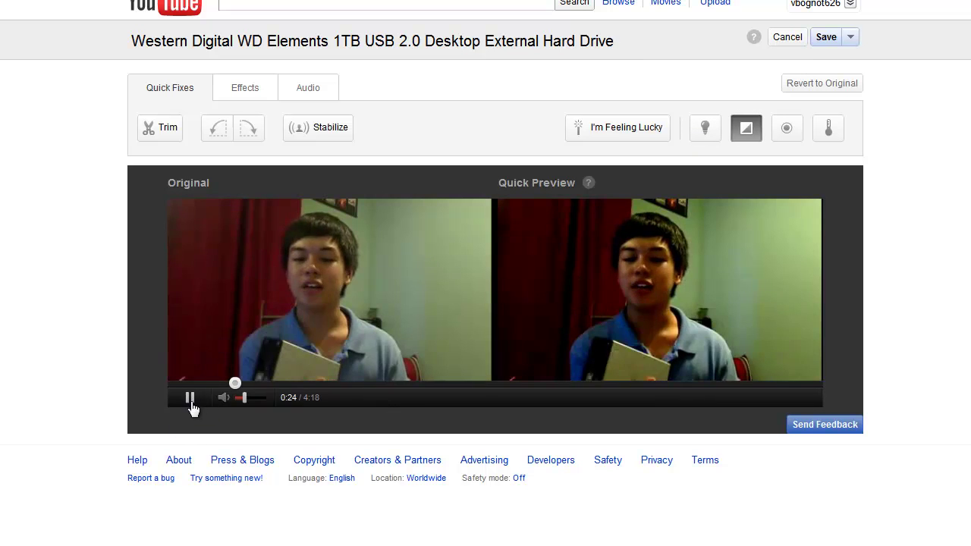
left_click(191, 400)
mouse_move(739, 149)
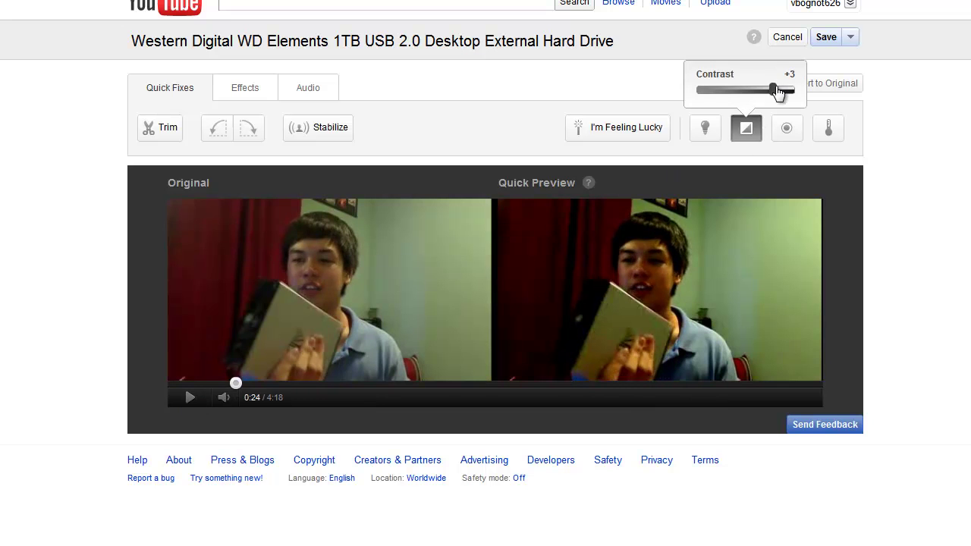
left_click_drag(778, 91, 751, 94)
left_click(632, 135)
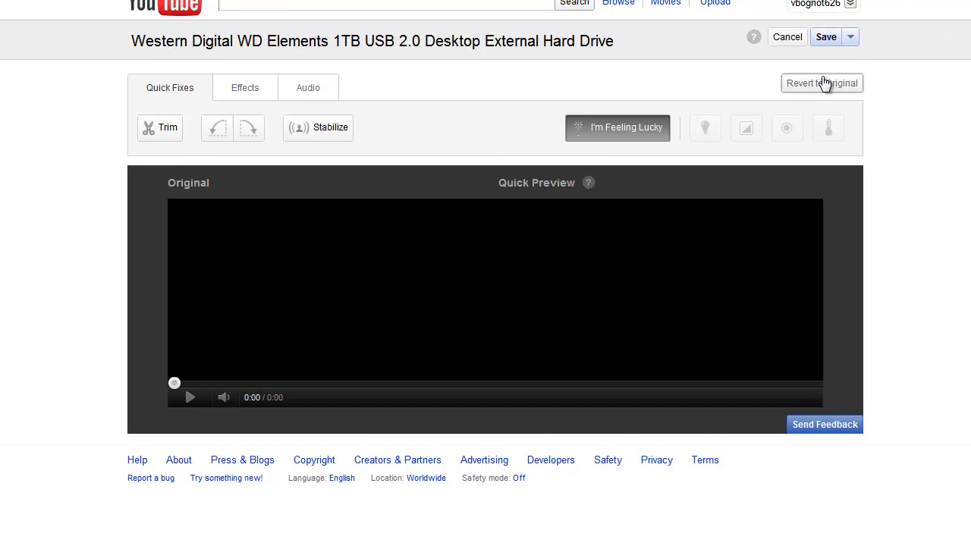
Revert, reapply I'm Feeling Lucky, save and confirm the edits, then return to the YouTube home page
left_click(826, 88)
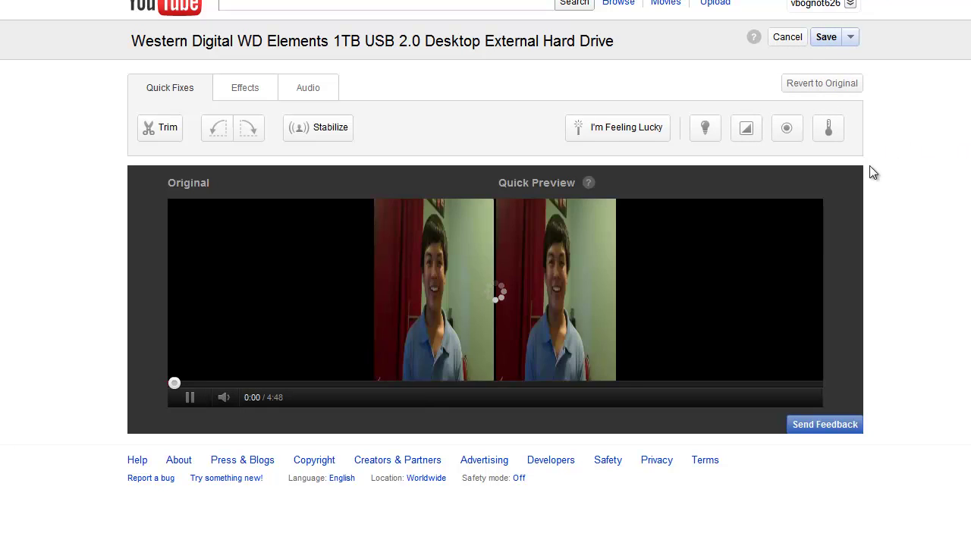
left_click(611, 133)
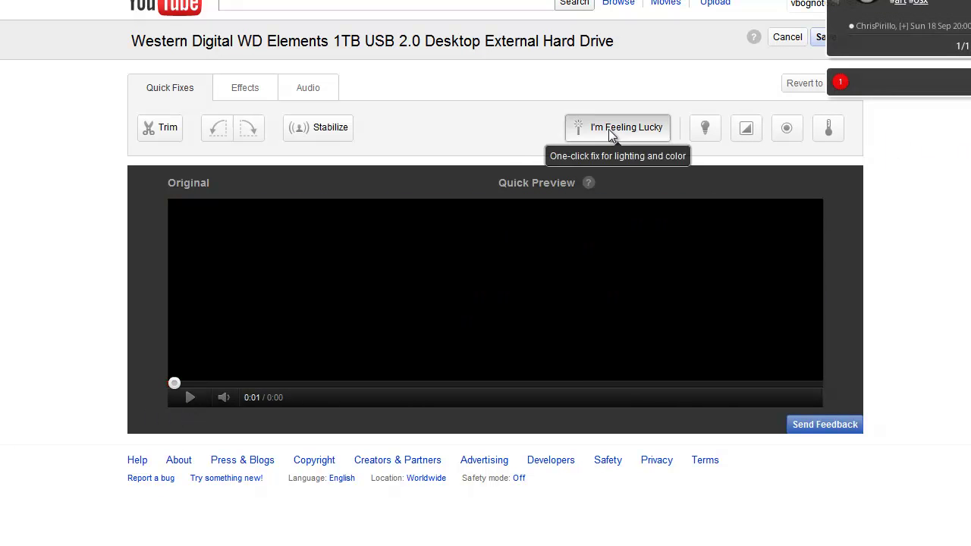
left_click(826, 37)
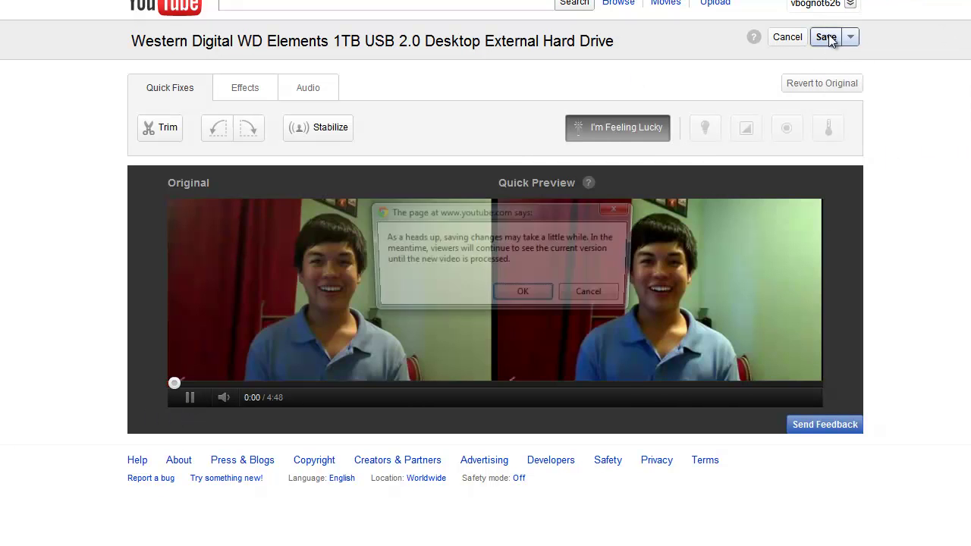
left_click(524, 294)
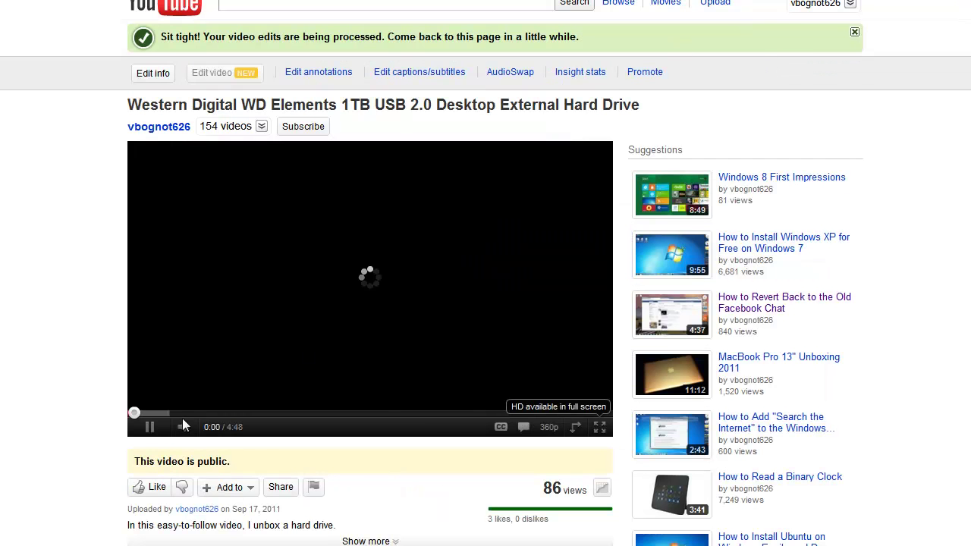
left_click(150, 428)
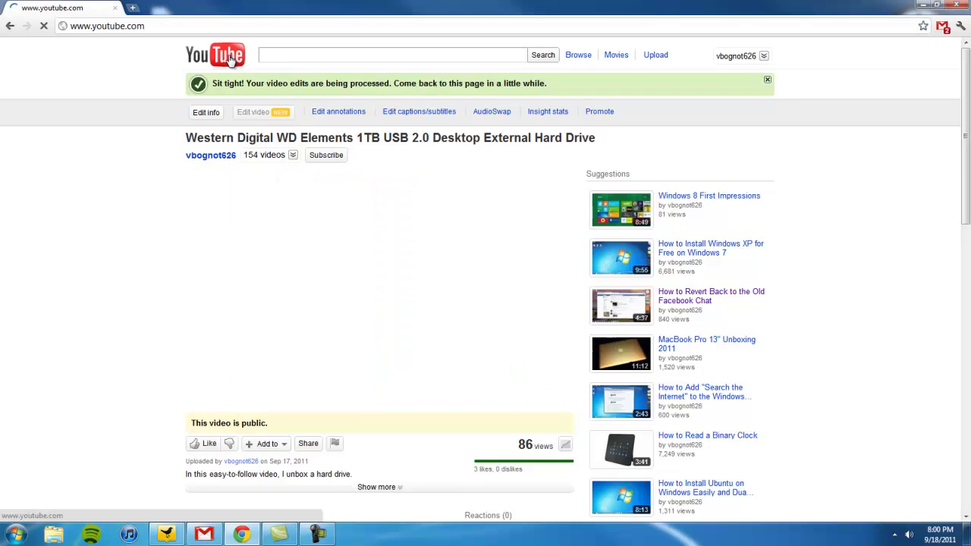
left_click(215, 53)
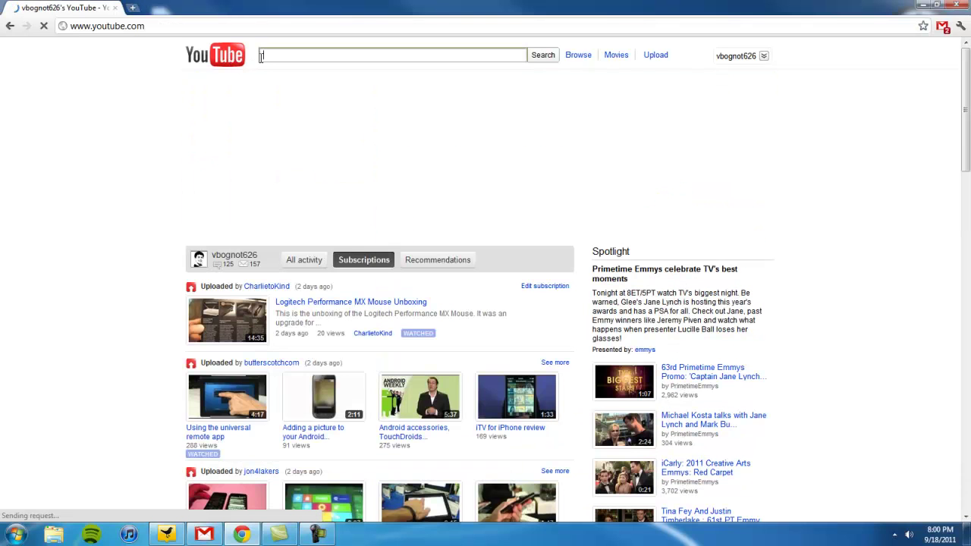